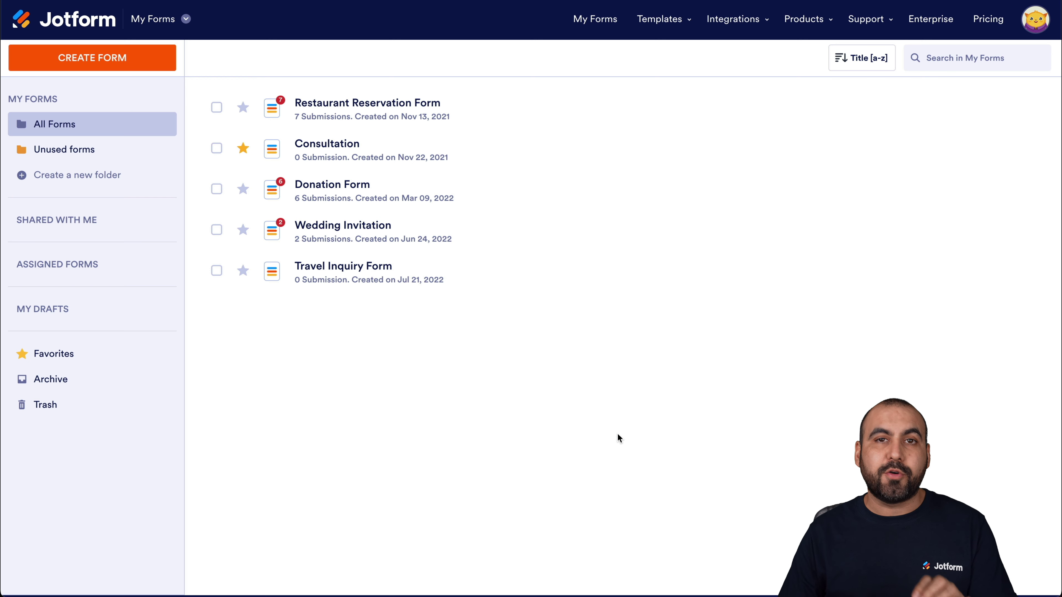
Start a new blank Classic Form from scratch
left_click(127, 64)
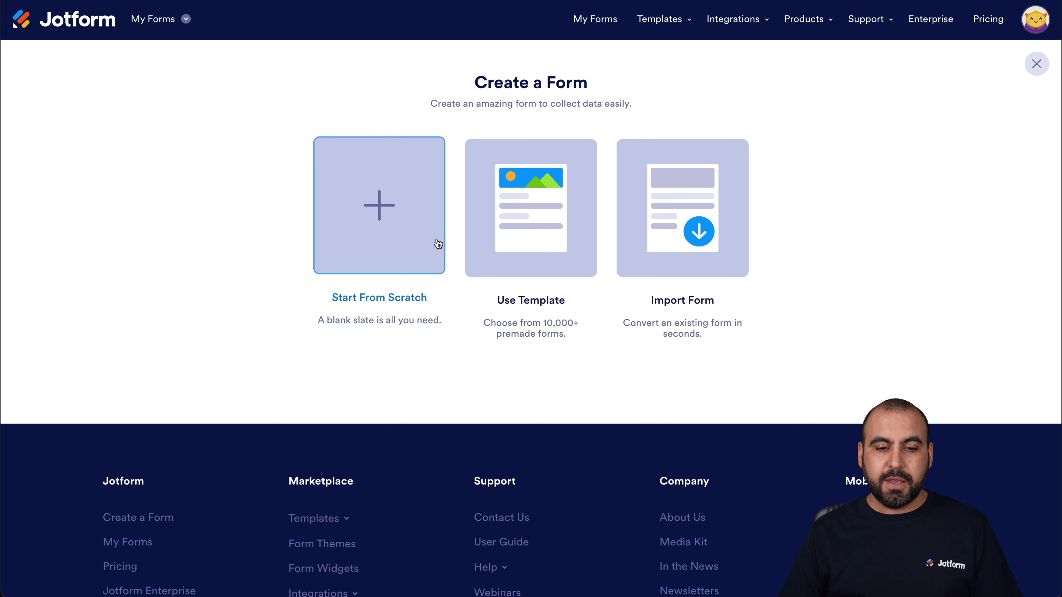
left_click(374, 194)
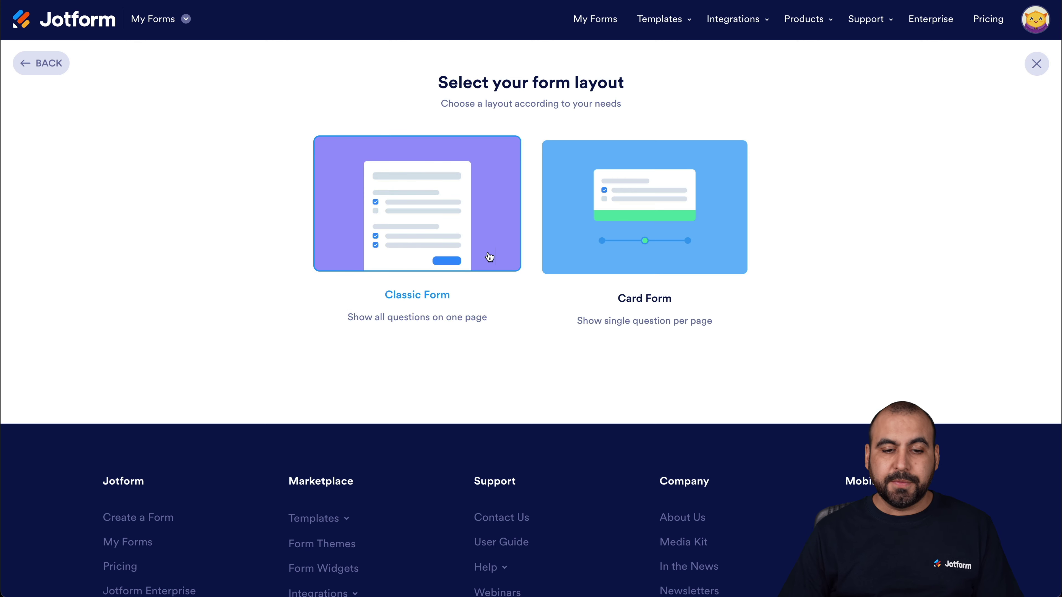
left_click(414, 202)
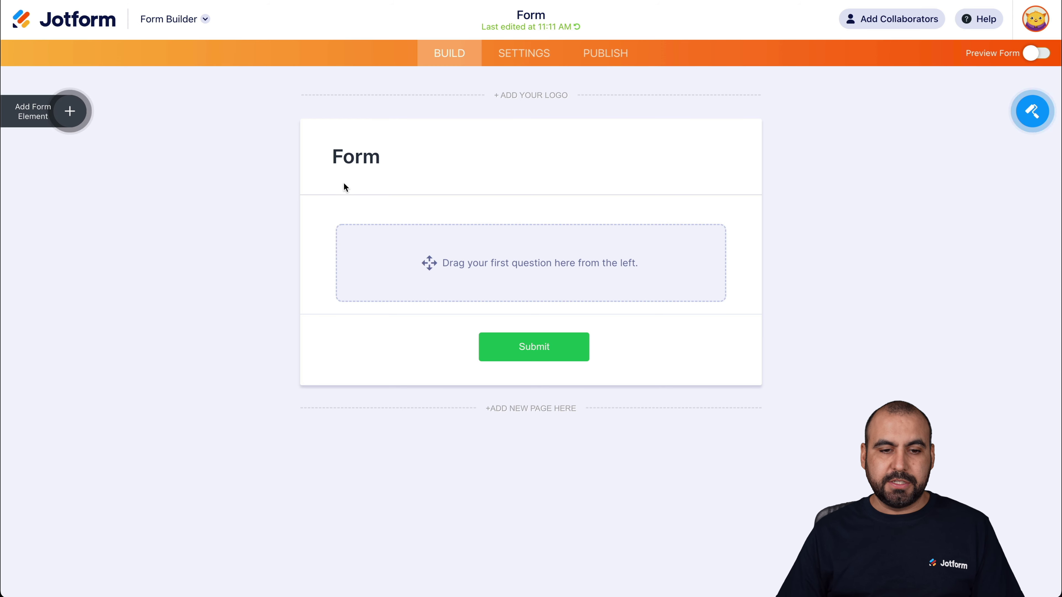
Add Full Name and Email fields, then delete the default Form heading
left_click(78, 117)
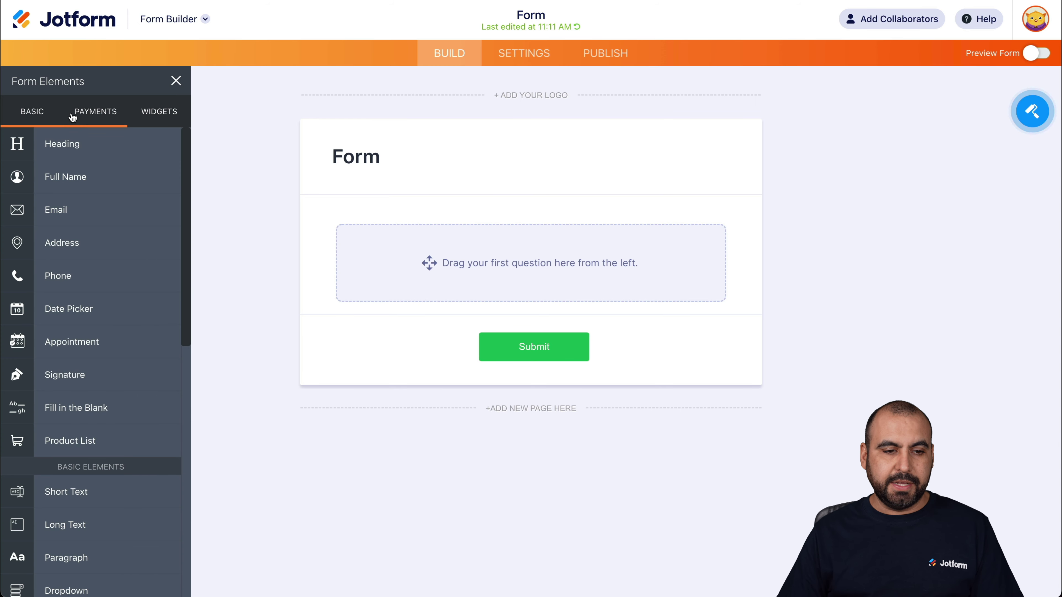
left_click_drag(90, 177, 438, 258)
left_click_drag(99, 213, 509, 301)
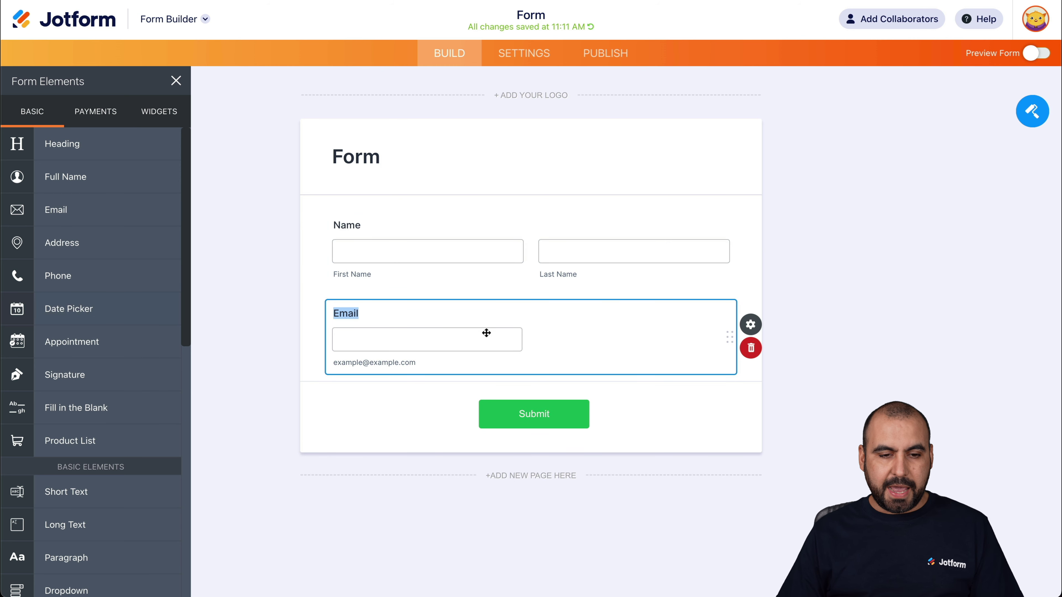
left_click(519, 155)
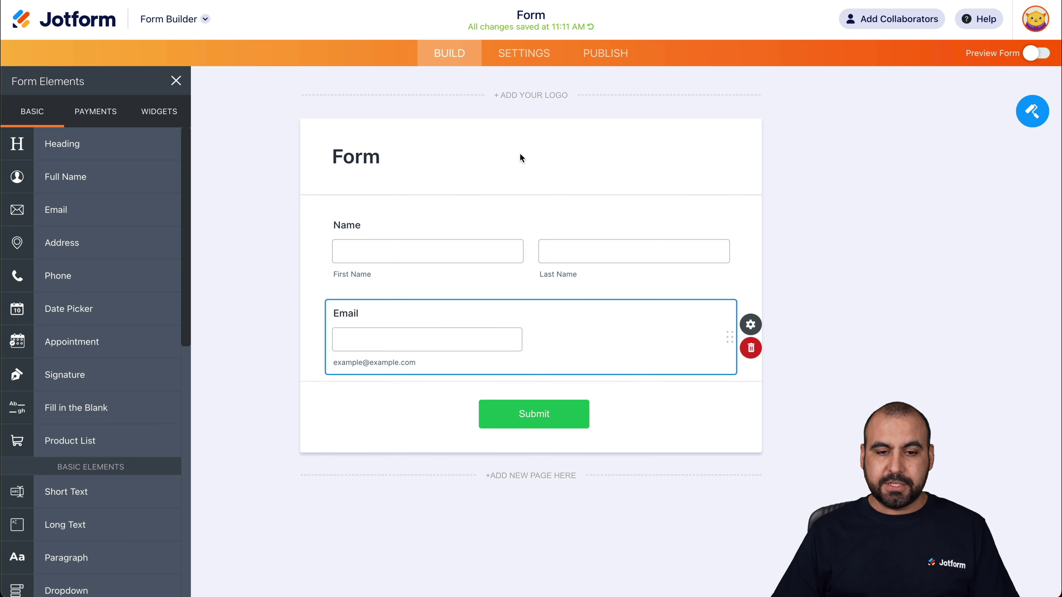
left_click(753, 176)
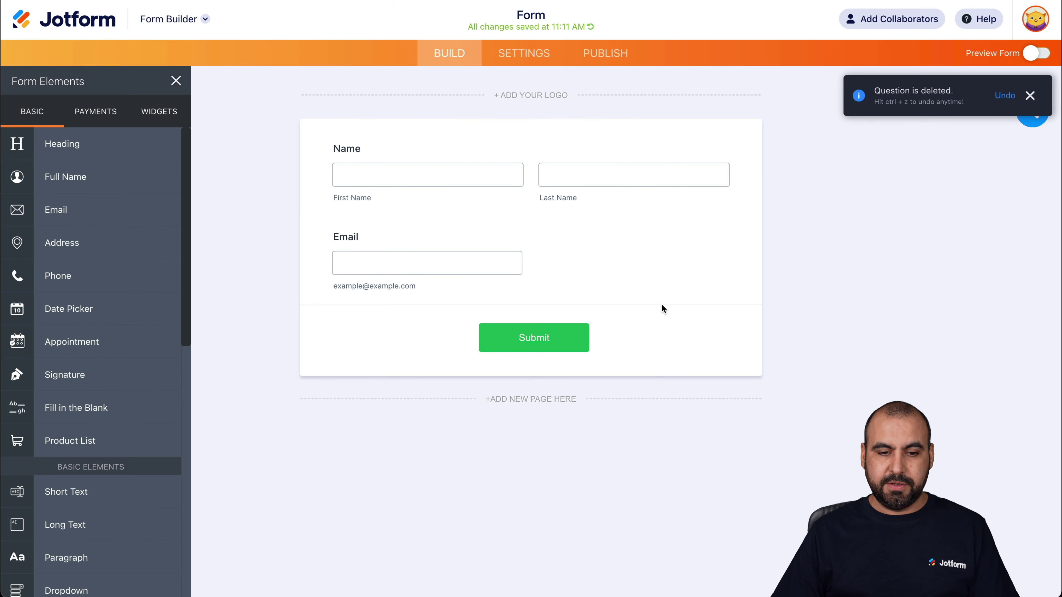
left_click(637, 179)
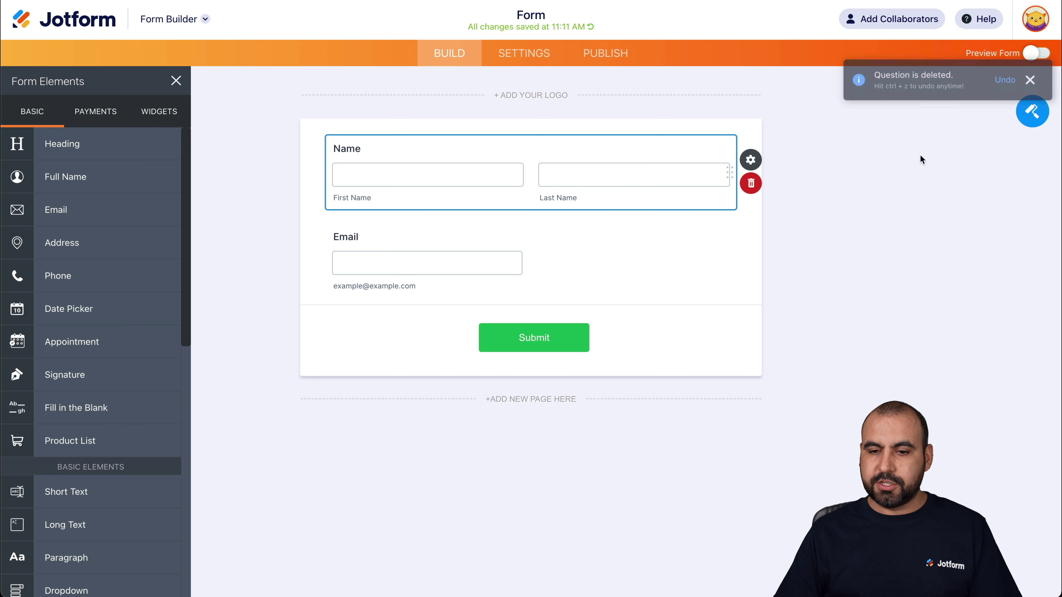
Turn on Shrink for the Name field in its Advanced properties
left_click(752, 159)
left_click(1011, 110)
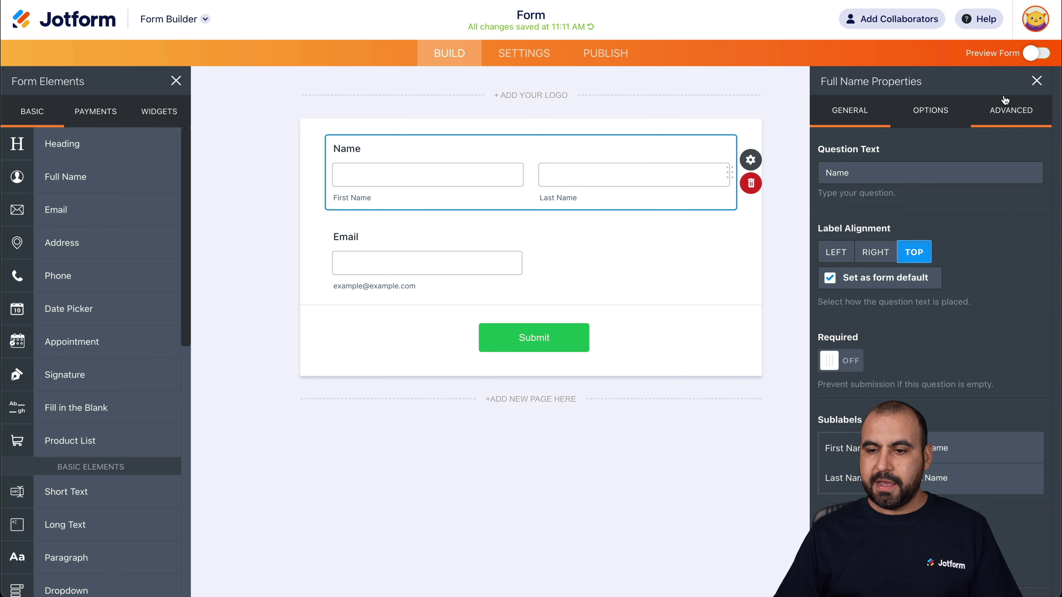
scroll(840, 433, "down", 3)
left_click(840, 433)
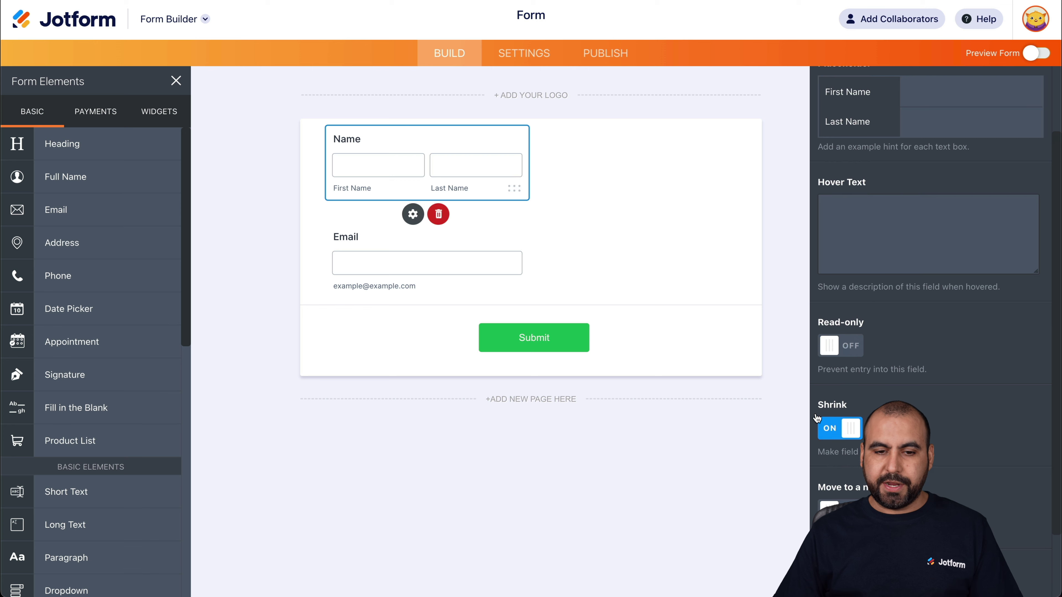
Turn on Shrink for the Email field so it sits beside Name
left_click(510, 269)
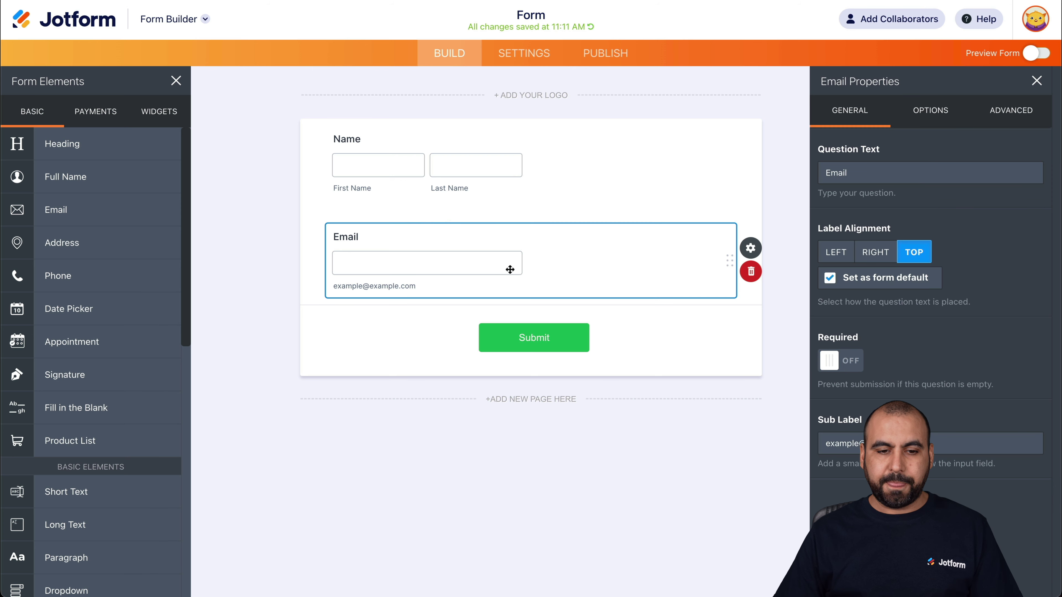
left_click(1007, 112)
scroll(862, 487, "down", 1)
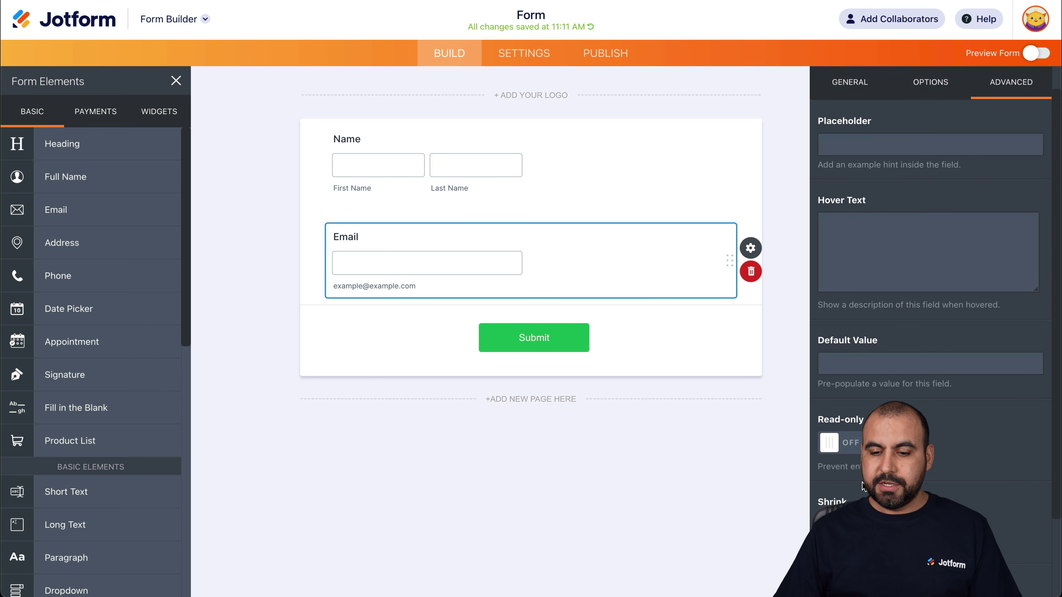
left_click(831, 523)
left_click(667, 431)
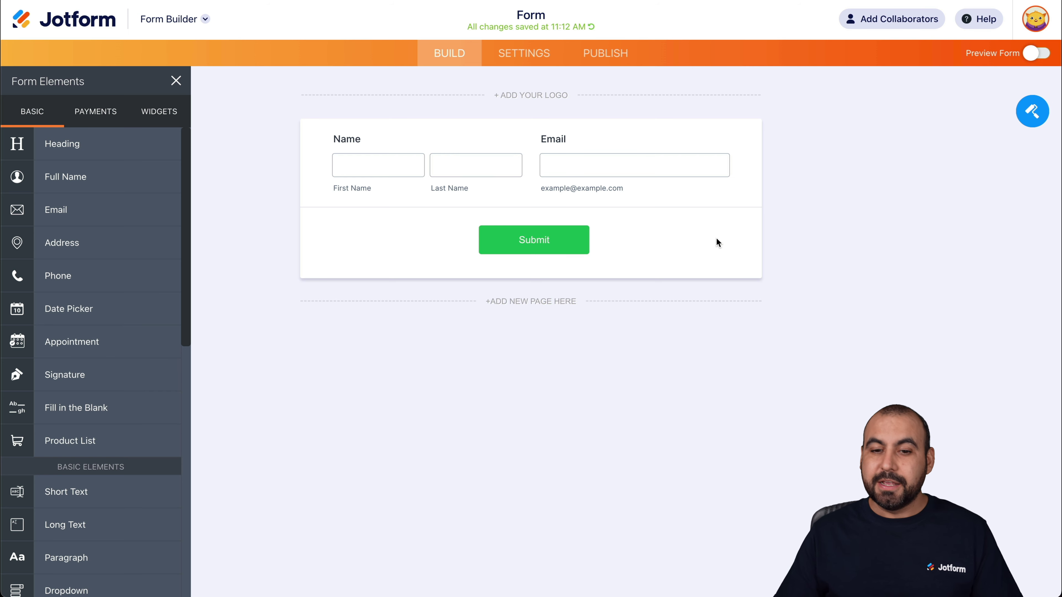
Copy the form's embed script code from Publish > Embed
left_click(617, 54)
left_click(92, 156)
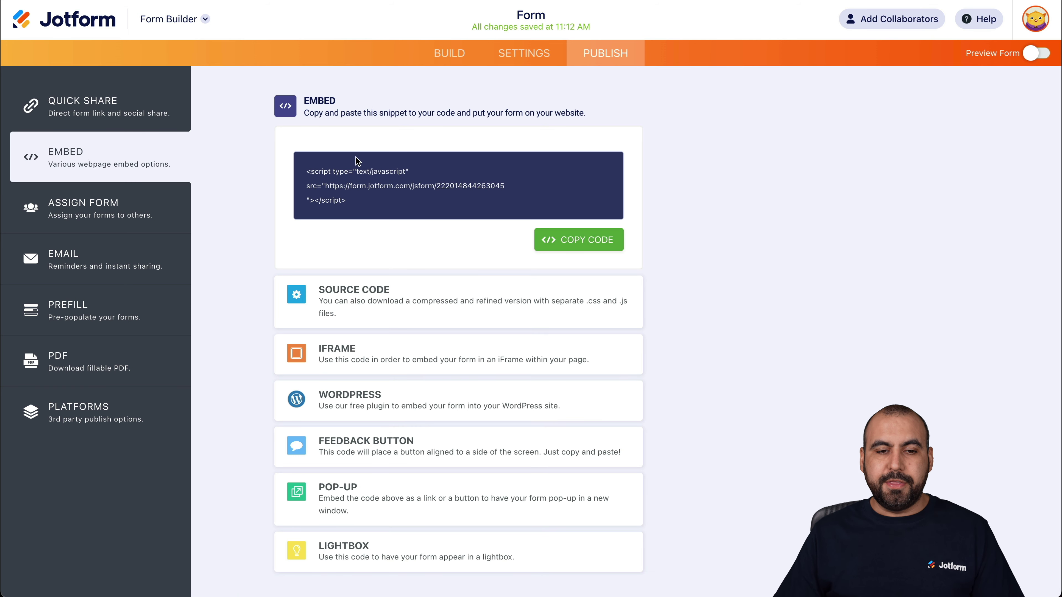
left_click(591, 245)
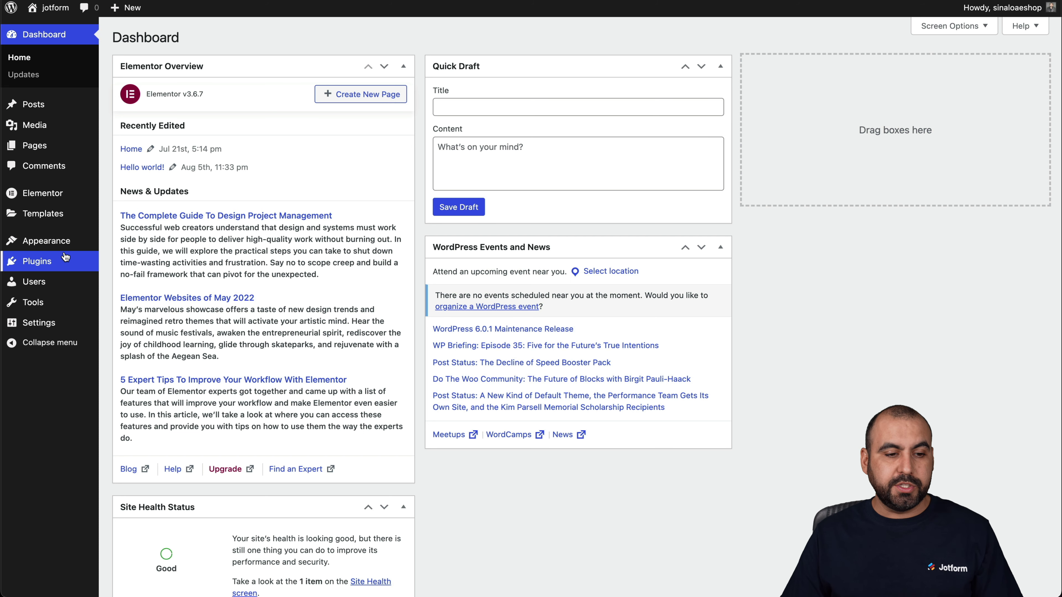
Search plugins for 'elementor' to confirm it's Active, then go to All Pages
left_click(52, 260)
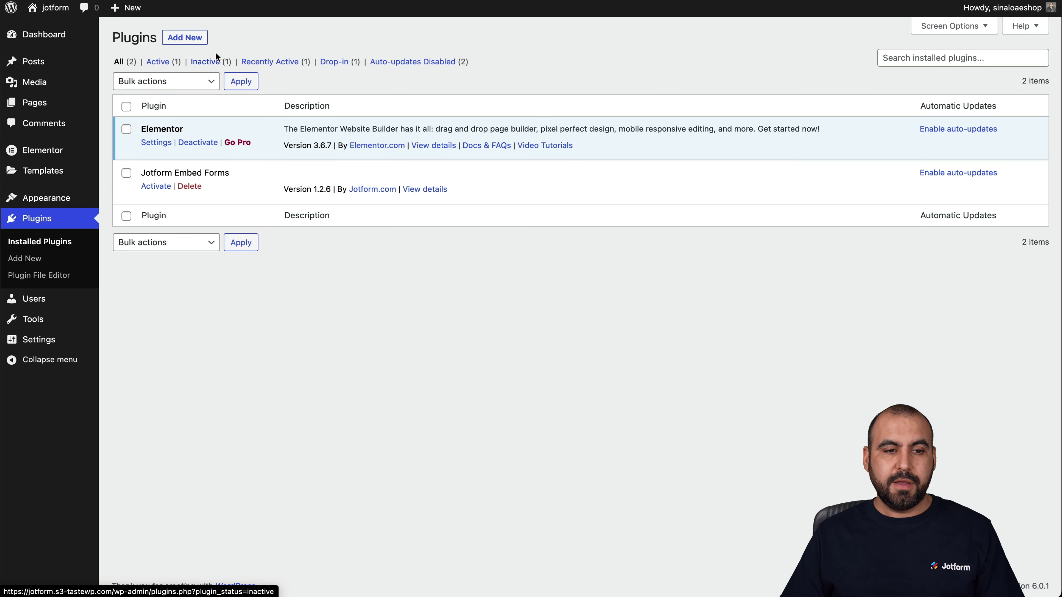
left_click(197, 43)
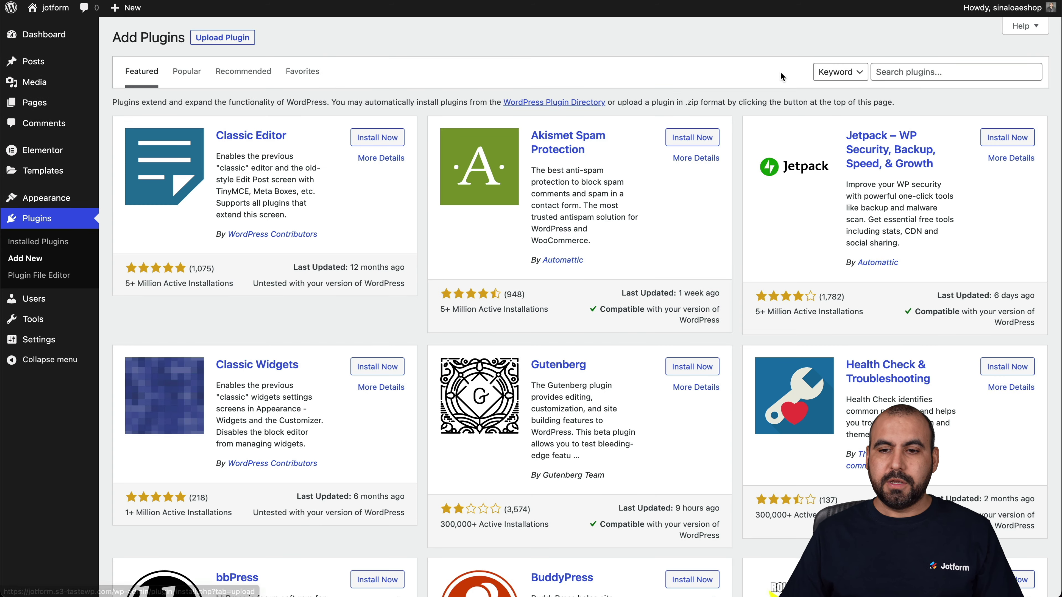
left_click(953, 71)
type("elem")
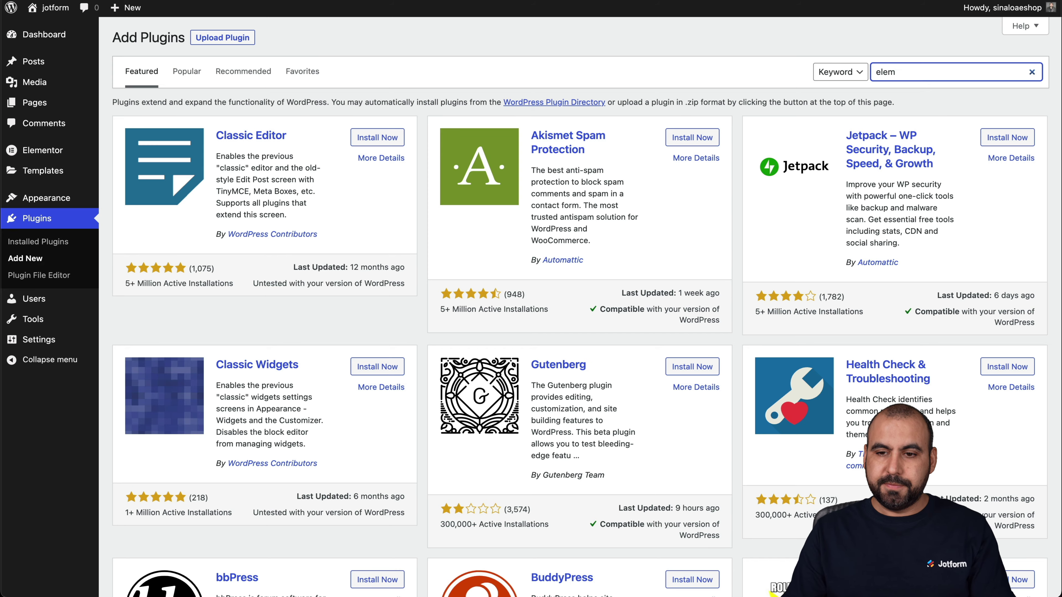
type("entor")
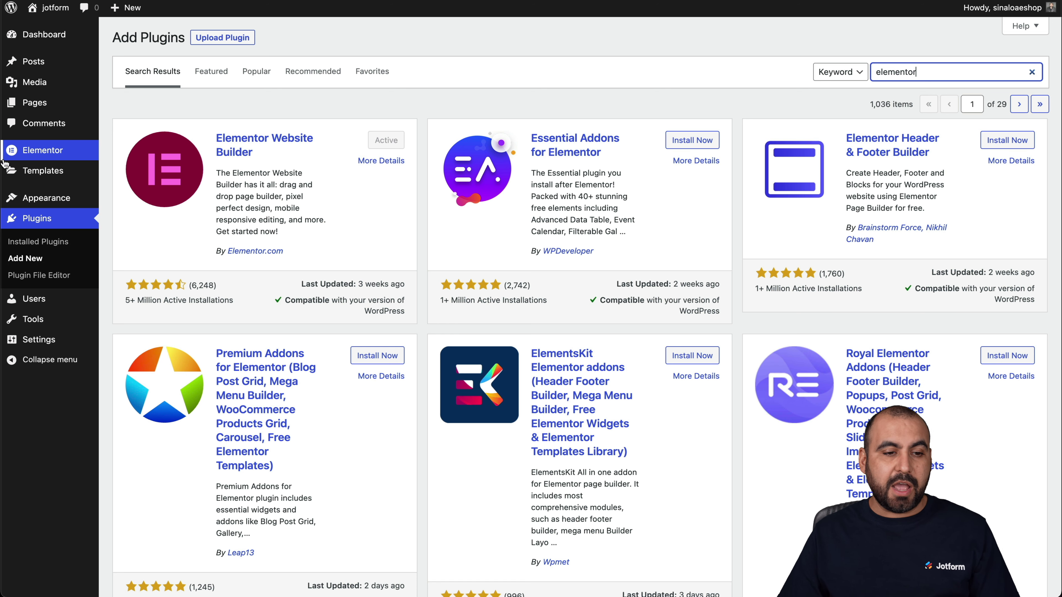
left_click(228, 97)
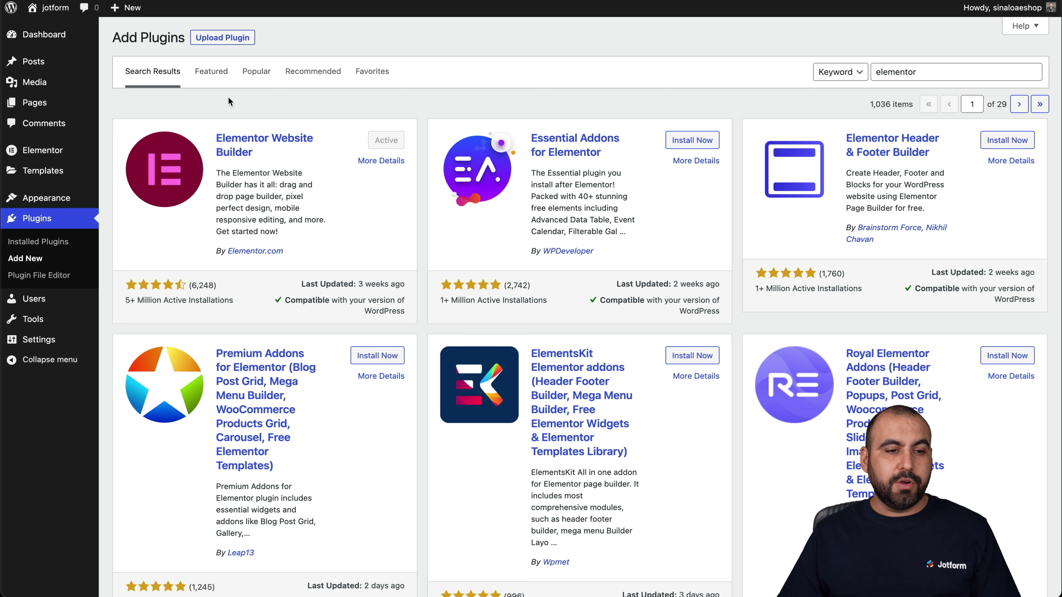
left_click(46, 108)
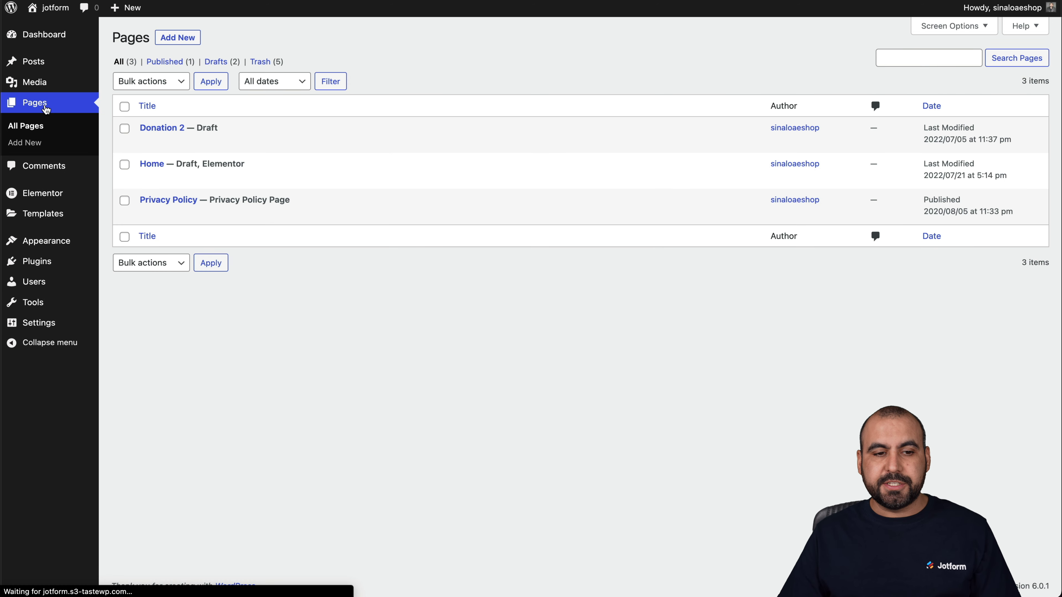
mouse_move(237, 176)
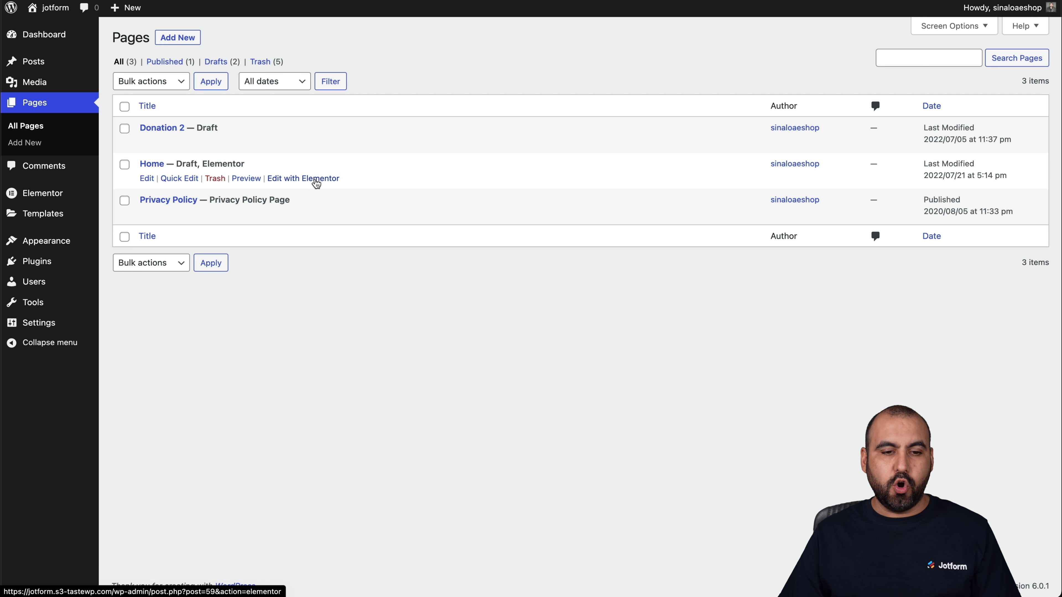
Edit the Home page with Elementor and add a new section with the + button
left_click(300, 180)
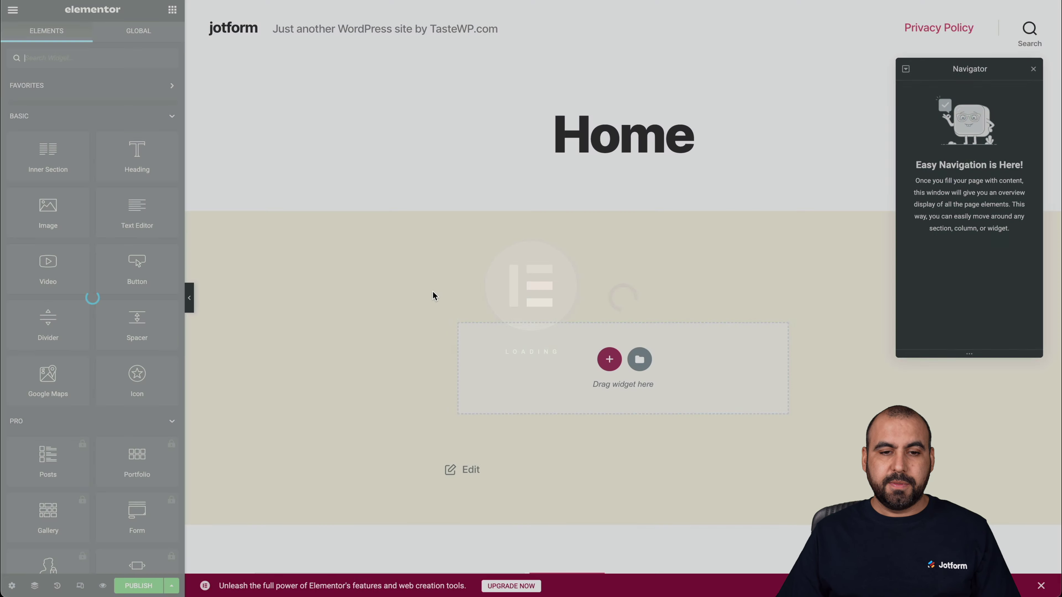
scroll(389, 307, "down", 1)
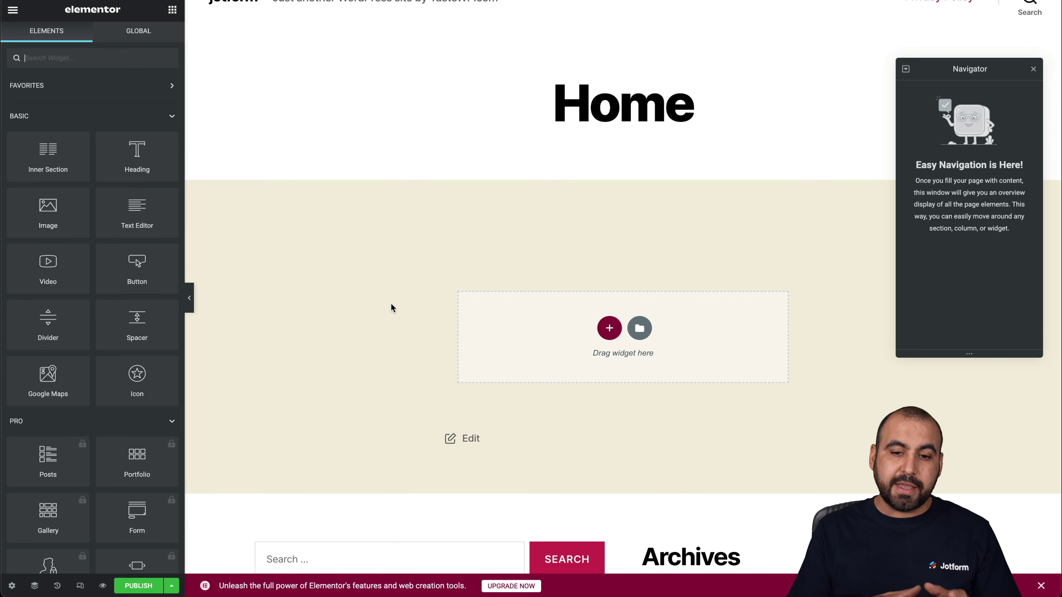
left_click(609, 331)
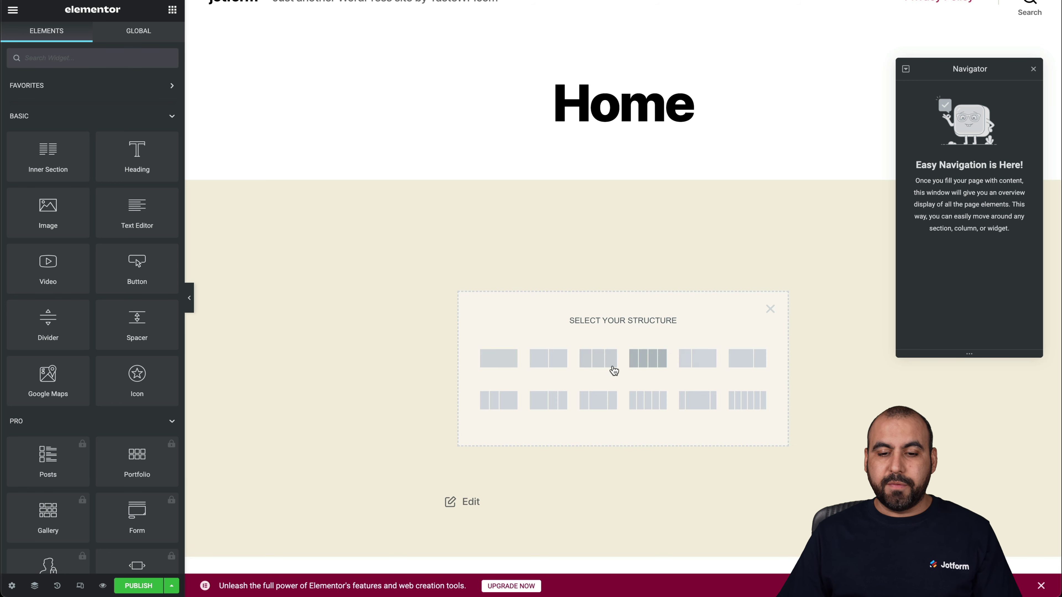
Create a single-column section and place an HTML widget in it
left_click(498, 366)
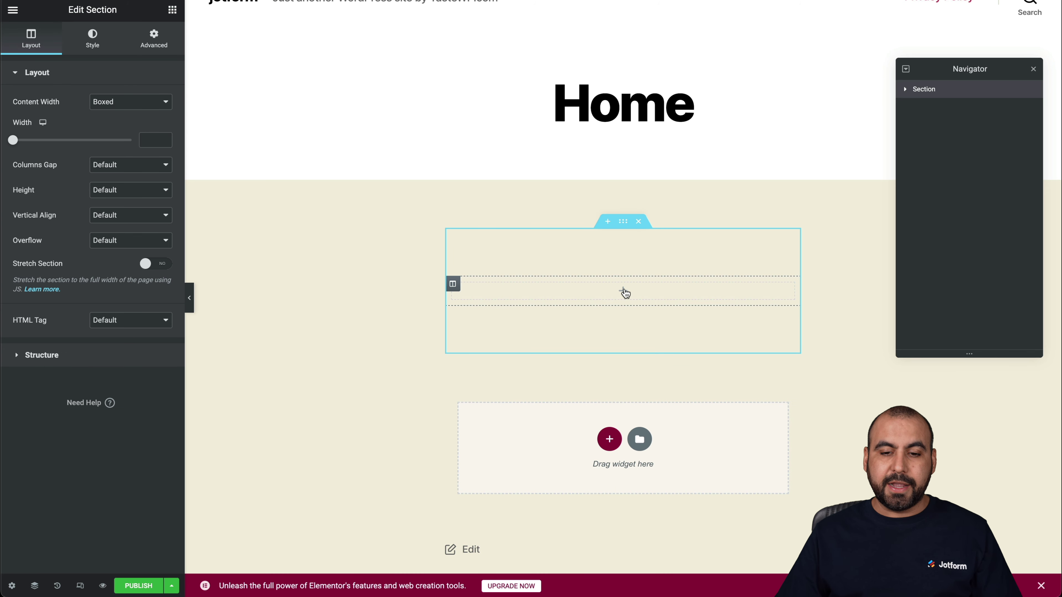
left_click(625, 293)
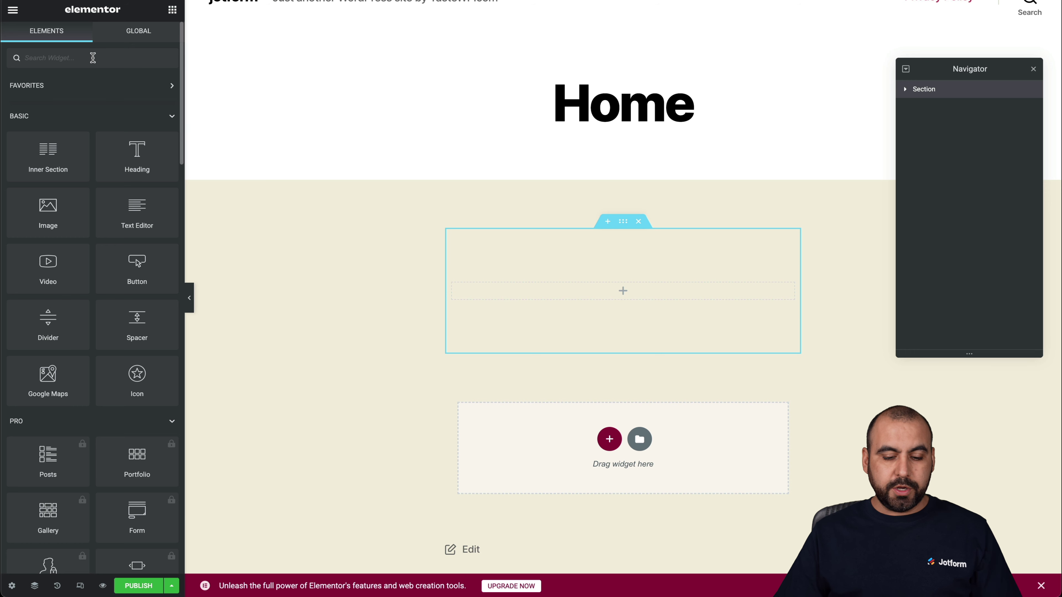
type("html")
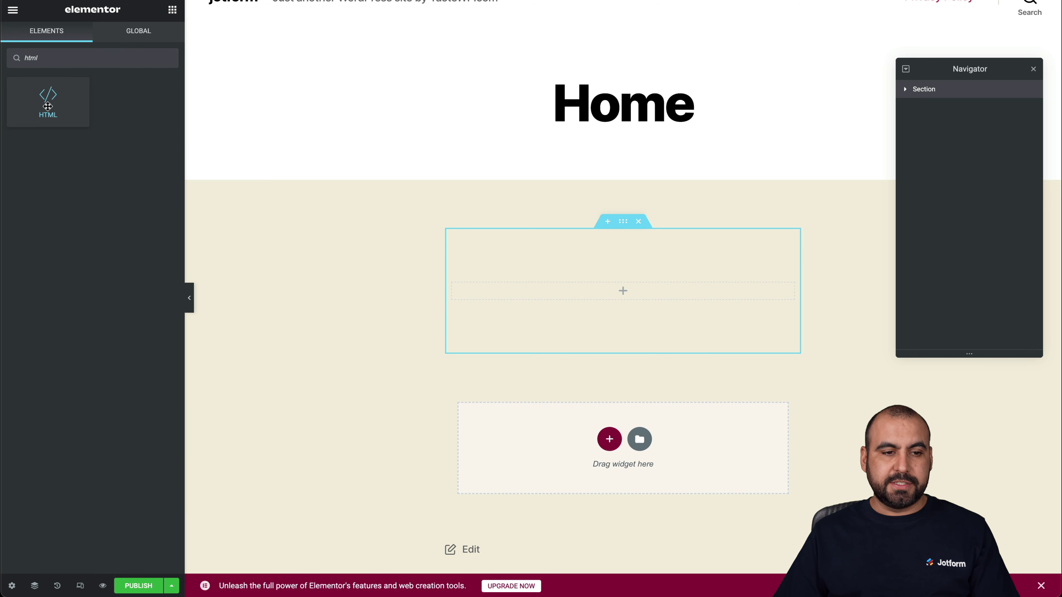
left_click_drag(48, 107, 593, 290)
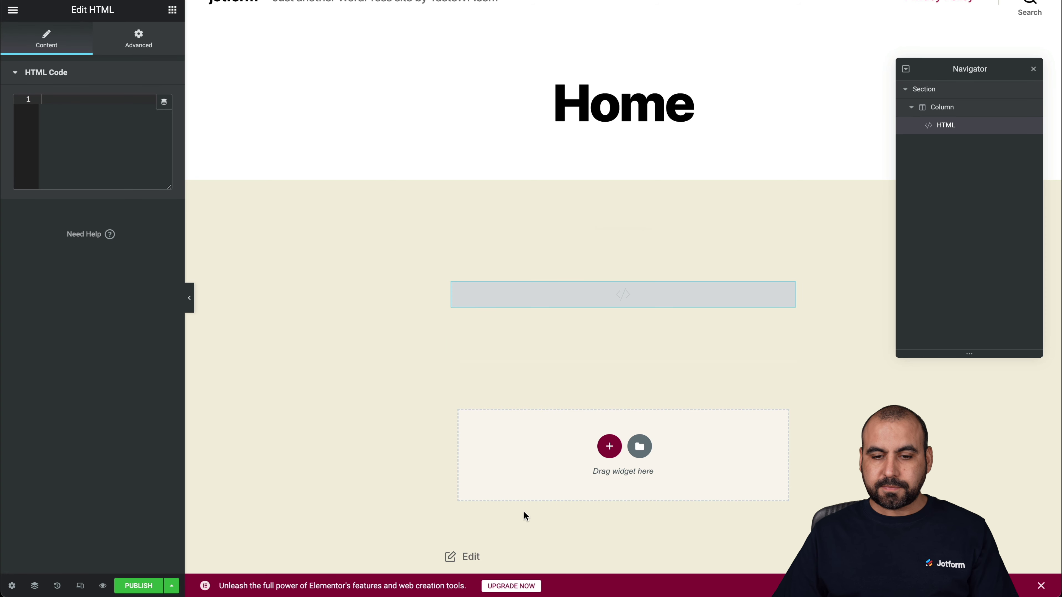
Paste the Jotform embed script into the HTML widget's code box
left_click(89, 137)
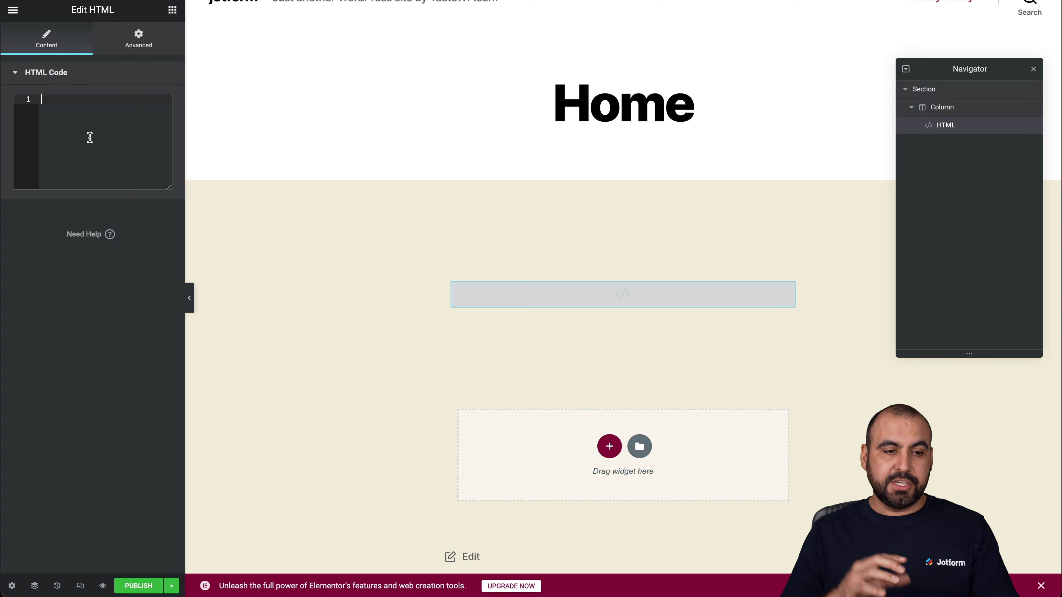
key("ctrl+v")
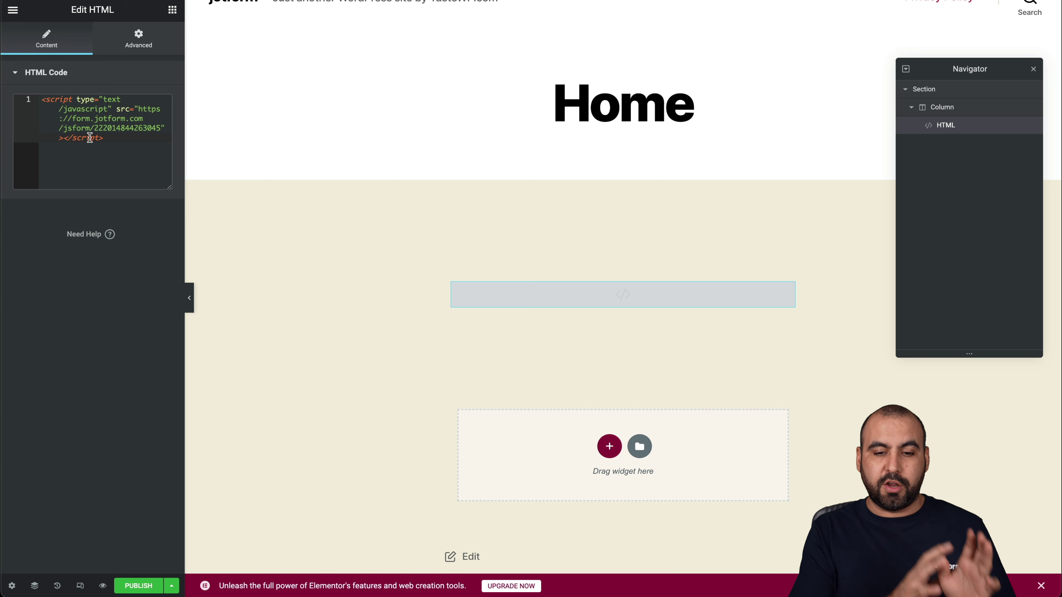
left_click(307, 324)
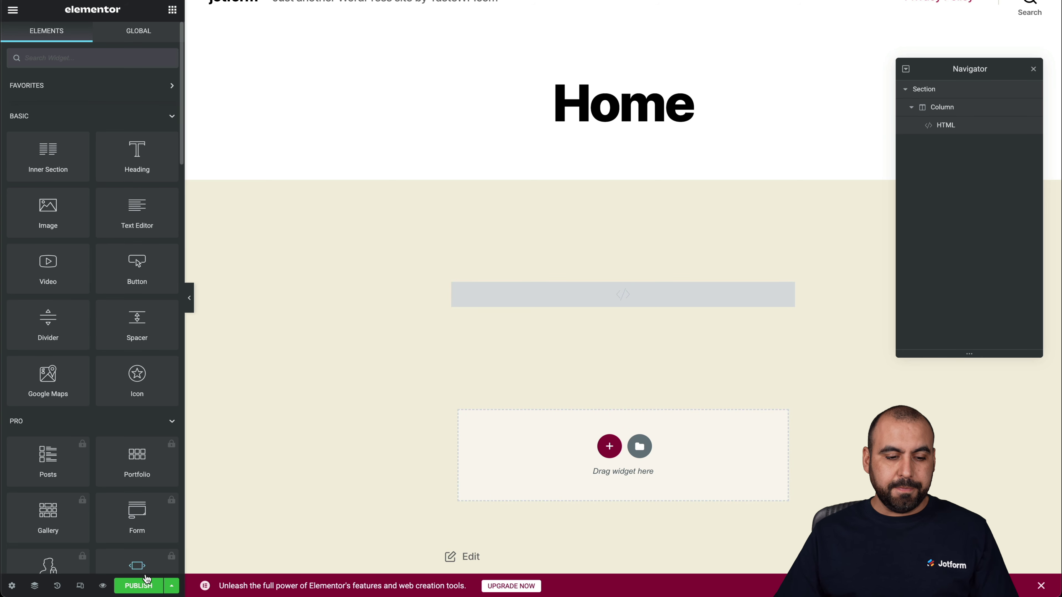
Publish the Home page and view it live
left_click(141, 585)
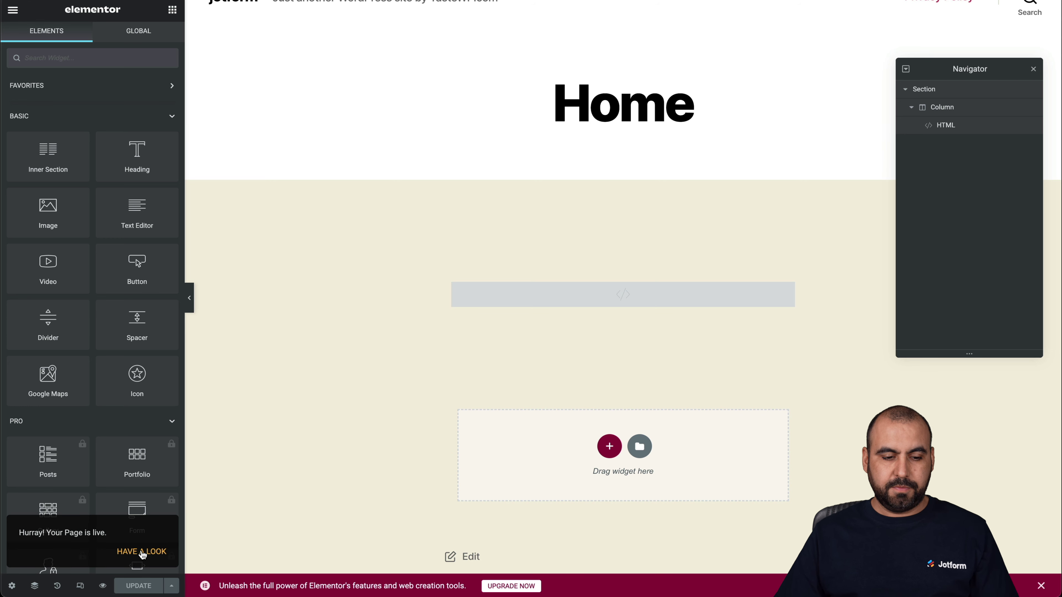
left_click(142, 552)
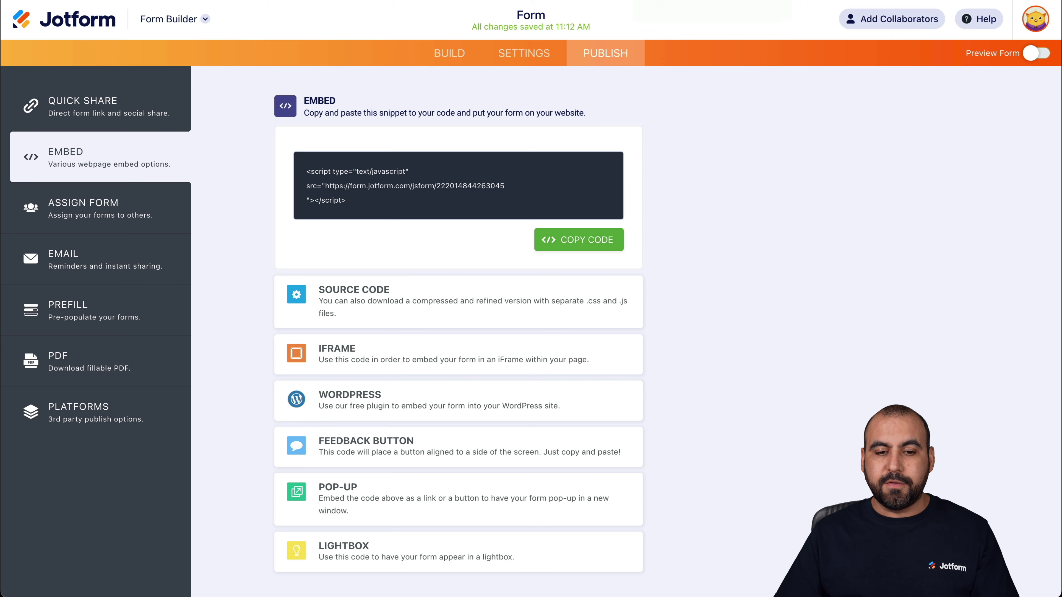
In Form Designer, set the form background colour to near-black #030303
left_click(449, 53)
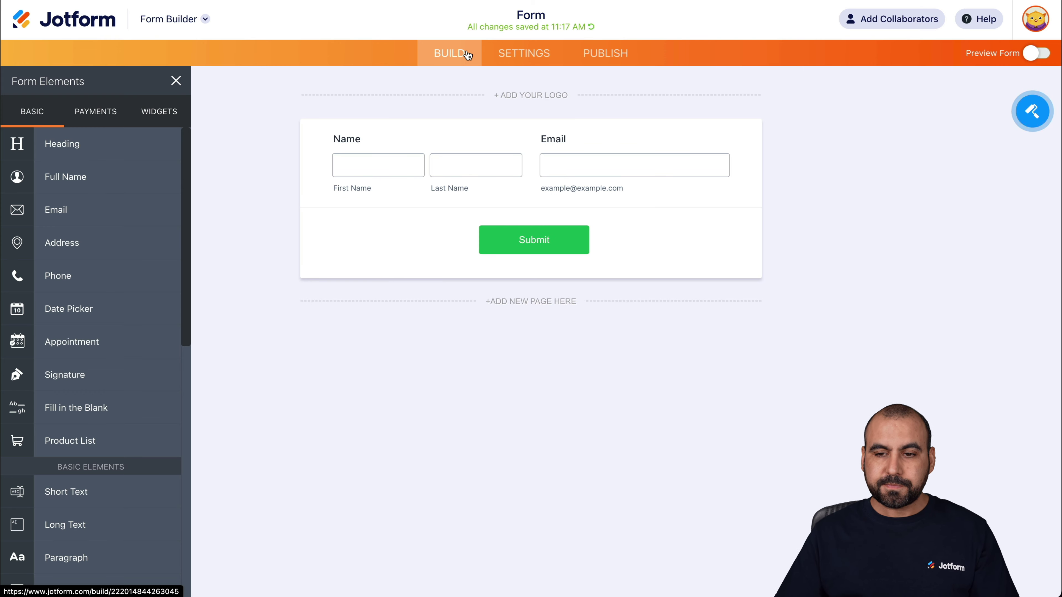
left_click(1032, 111)
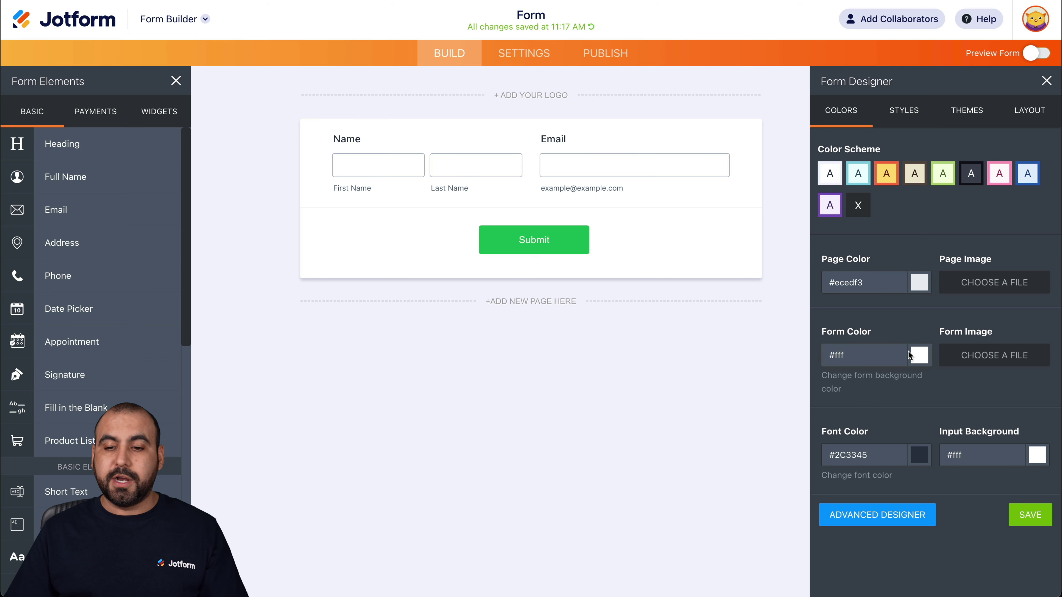
left_click(918, 356)
left_click(913, 394)
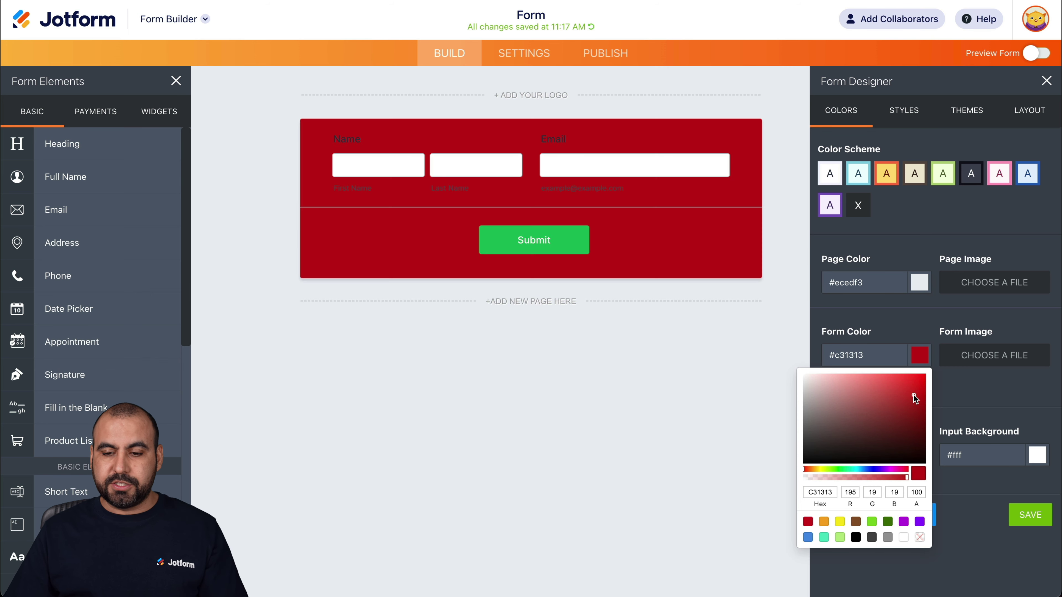
mouse_move(818, 462)
left_mouse_down()
mouse_move(819, 478)
mouse_move(813, 456)
mouse_move(805, 466)
left_mouse_up()
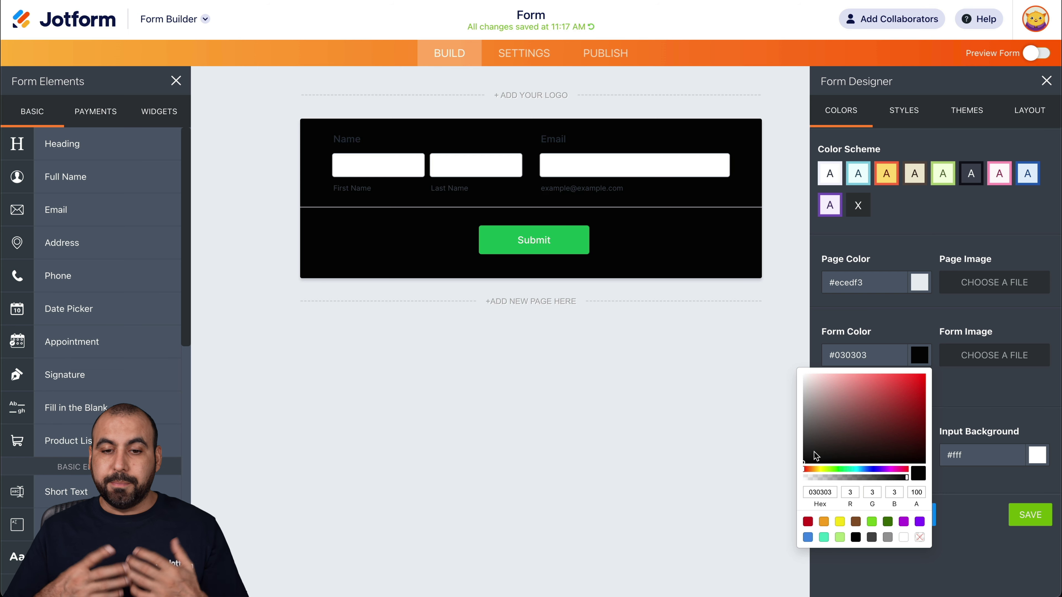
left_click(932, 254)
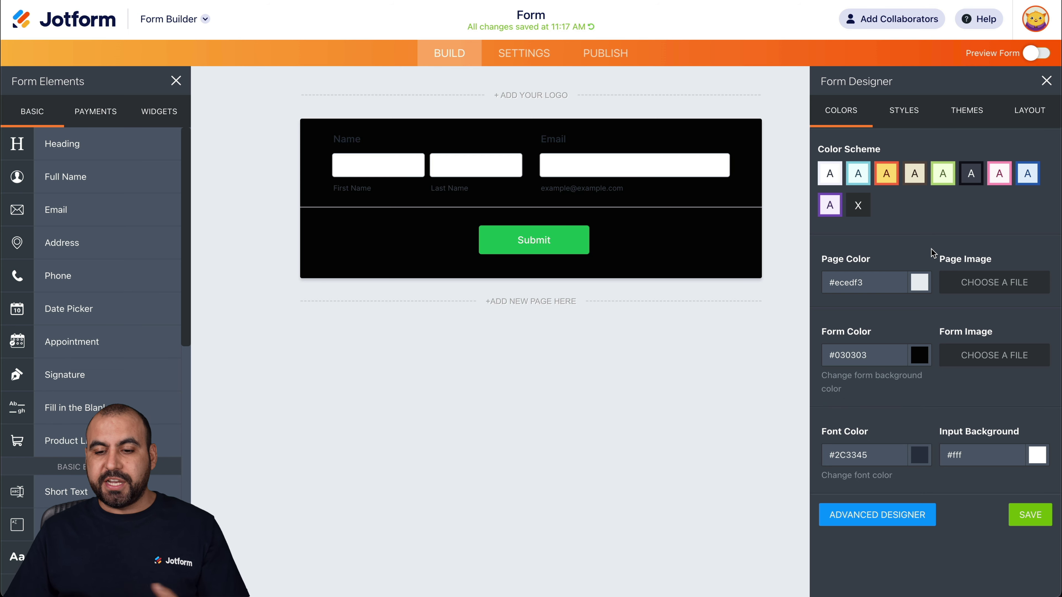
Set the form's font colour to white #ffffff
left_click(920, 456)
left_click_drag(840, 295, 788, 259)
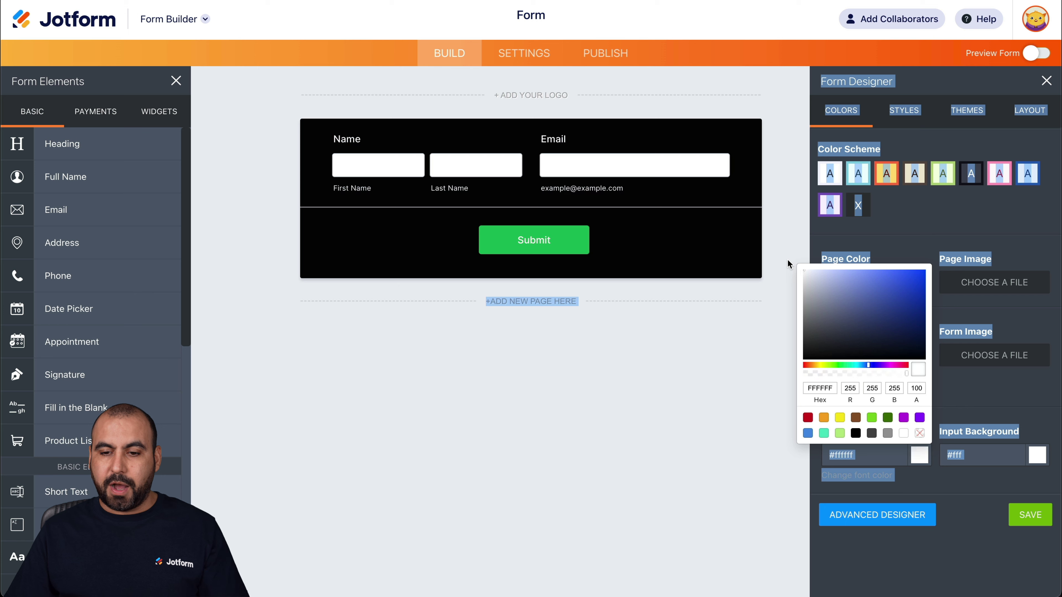
left_click(903, 232)
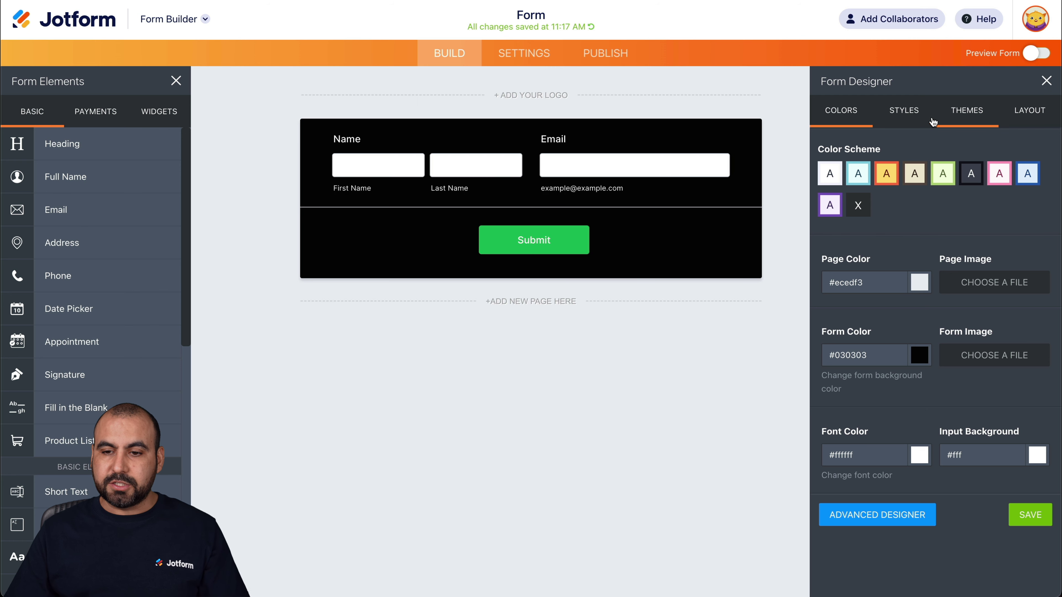
In the Advanced Designer's Line Layout, reduce Line Spacing to 2 px
left_click(914, 122)
scroll(893, 344, "down", 5)
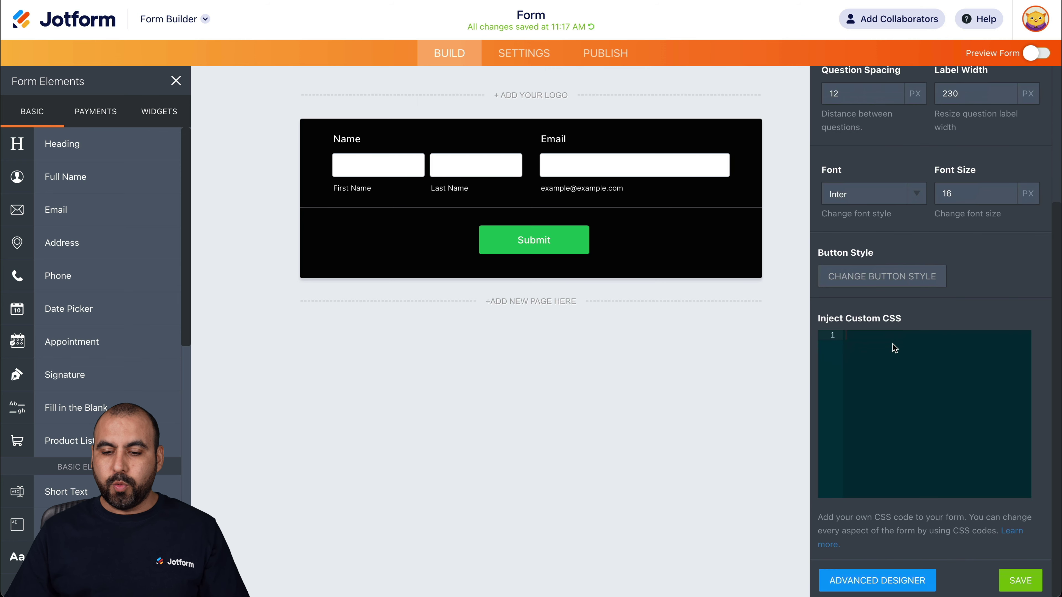
left_click(862, 580)
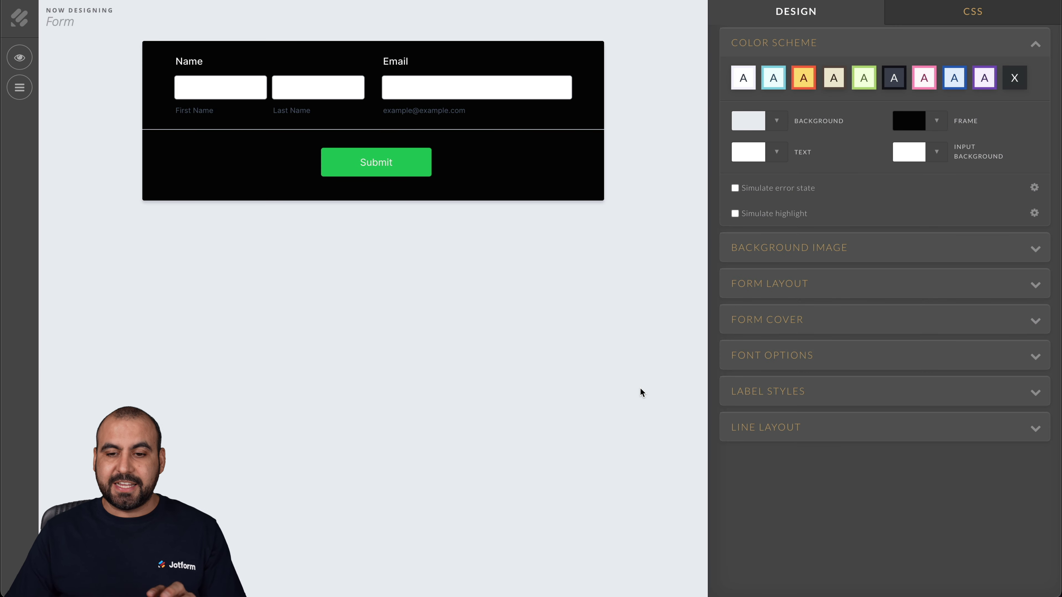
left_click(820, 250)
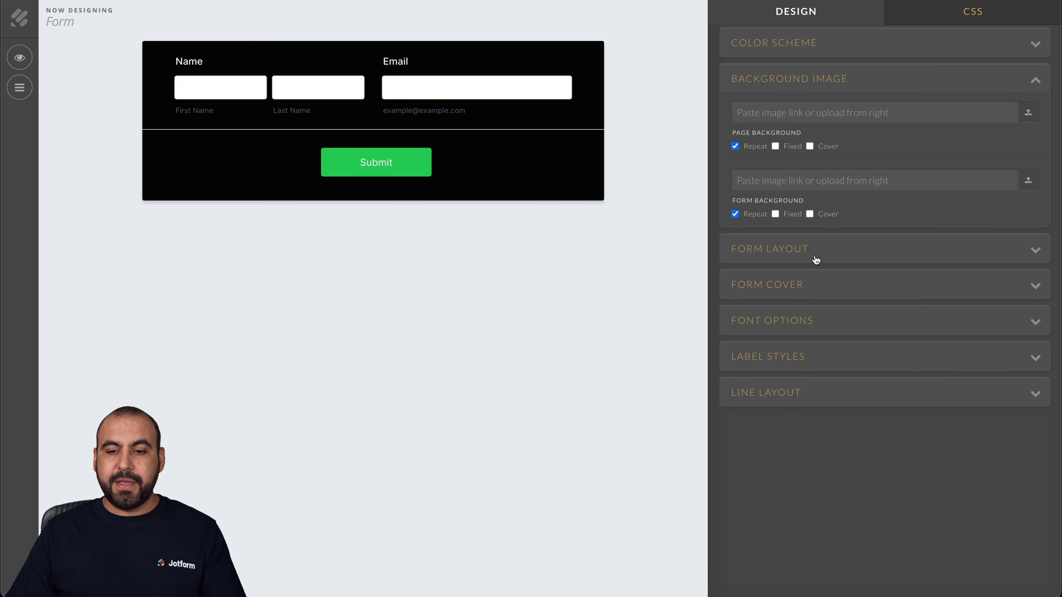
left_click(815, 259)
left_click(819, 340)
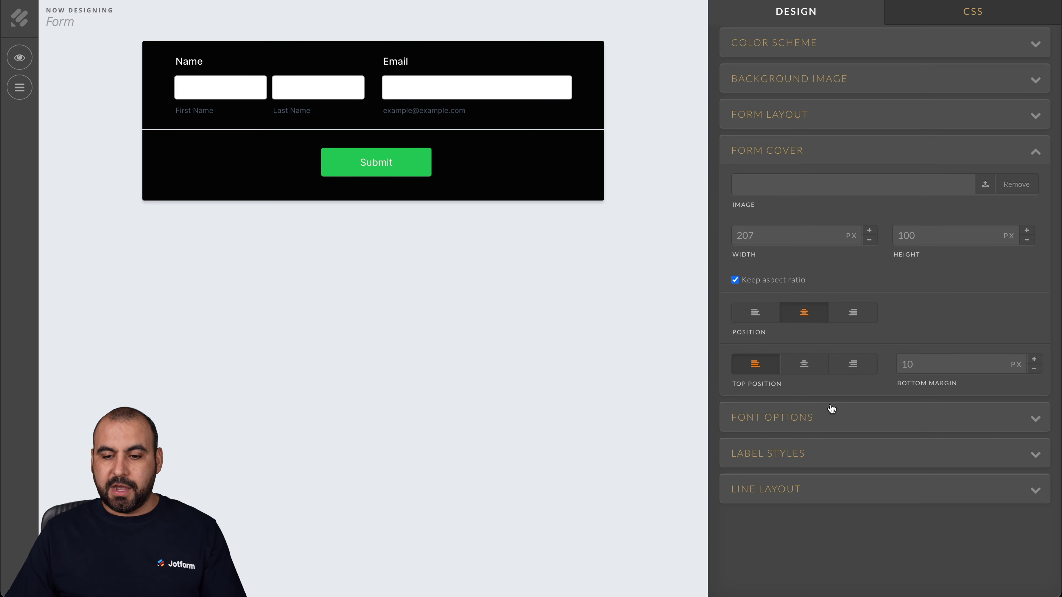
left_click(831, 414)
left_click(810, 331)
left_click(813, 411)
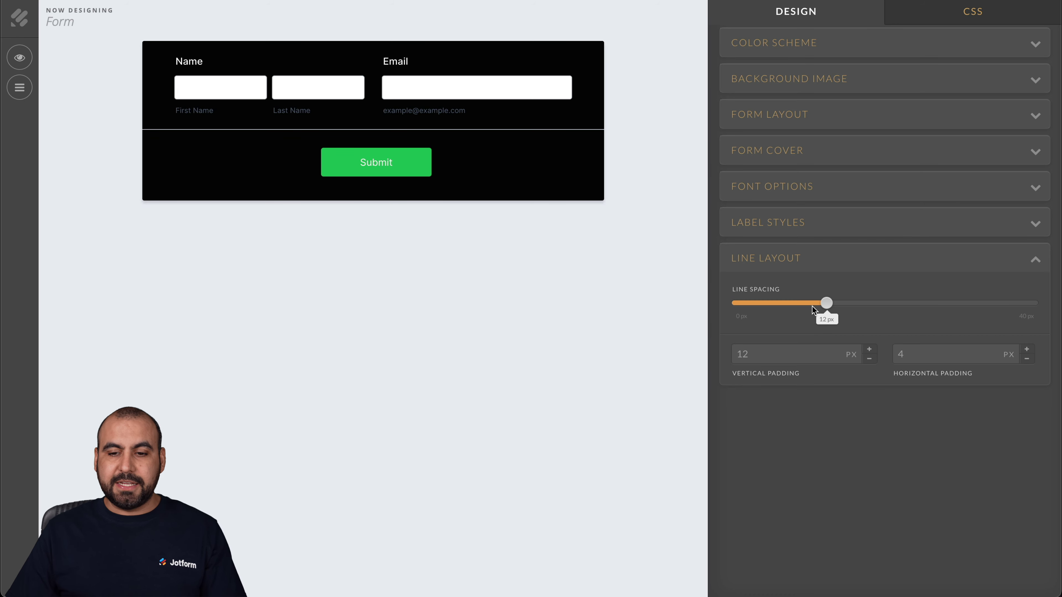
left_click_drag(823, 308, 752, 303)
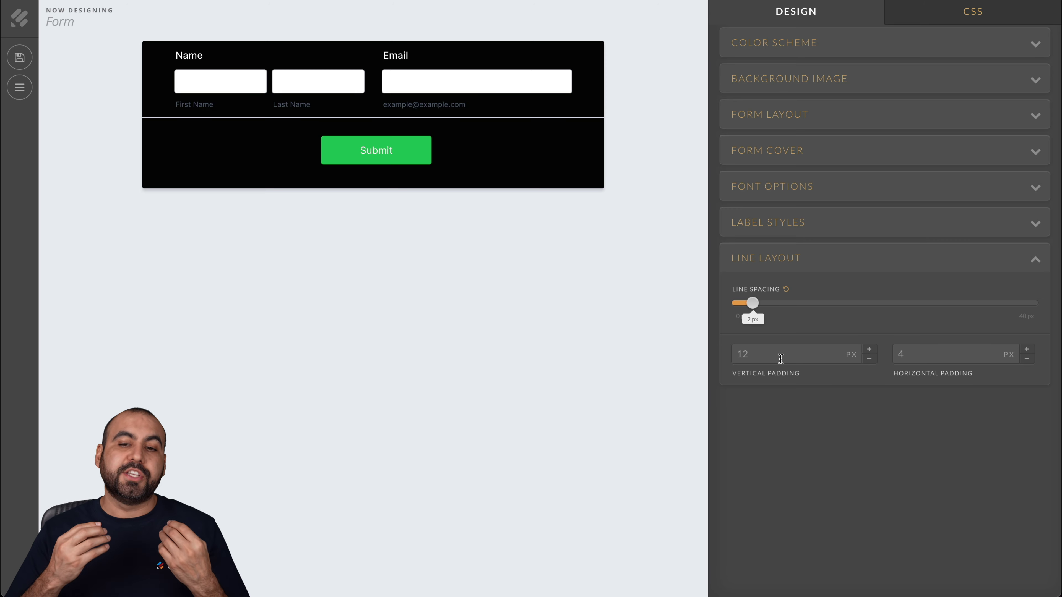
Review the colour scheme and Submit button colours, leaving them unchanged
left_click(856, 58)
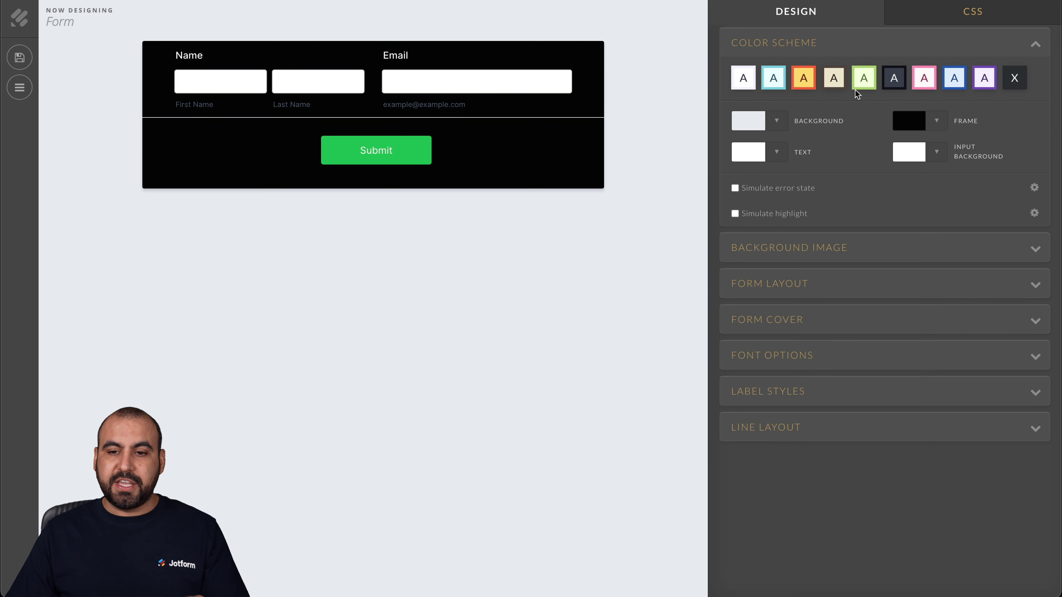
left_click(399, 146)
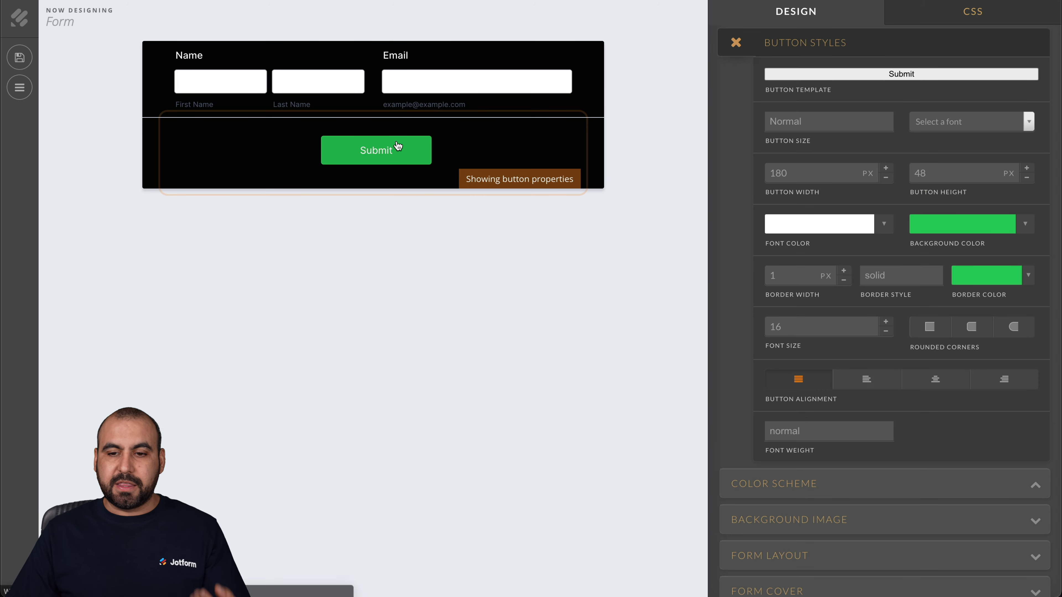
left_click(982, 230)
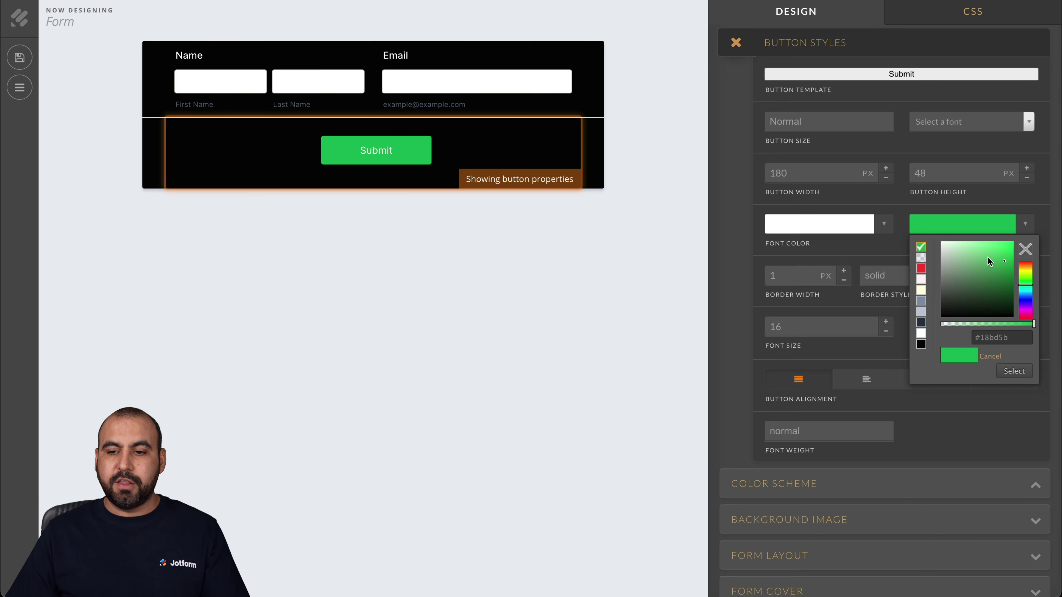
left_click(705, 186)
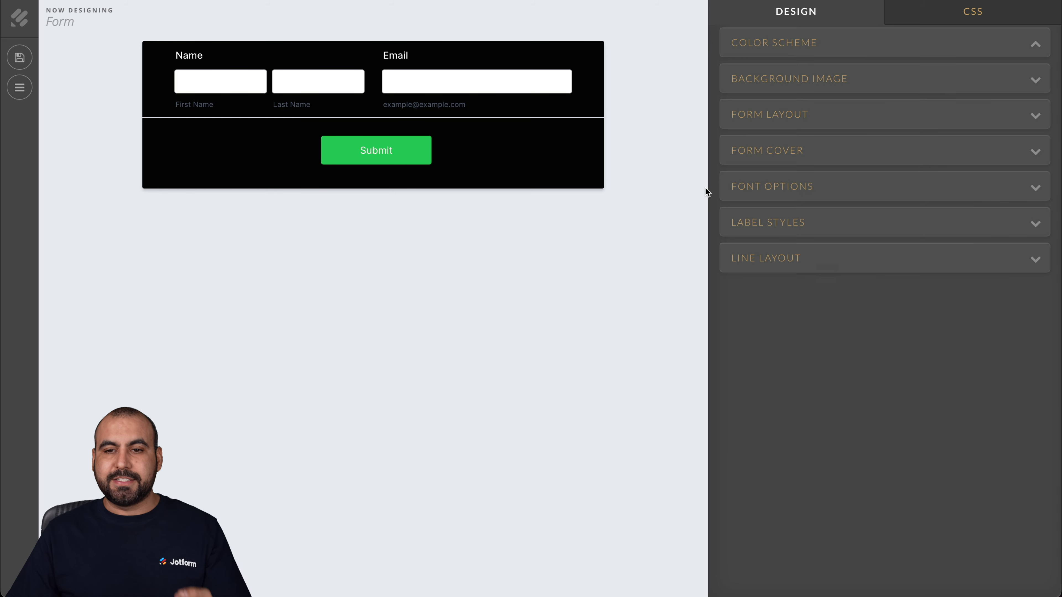